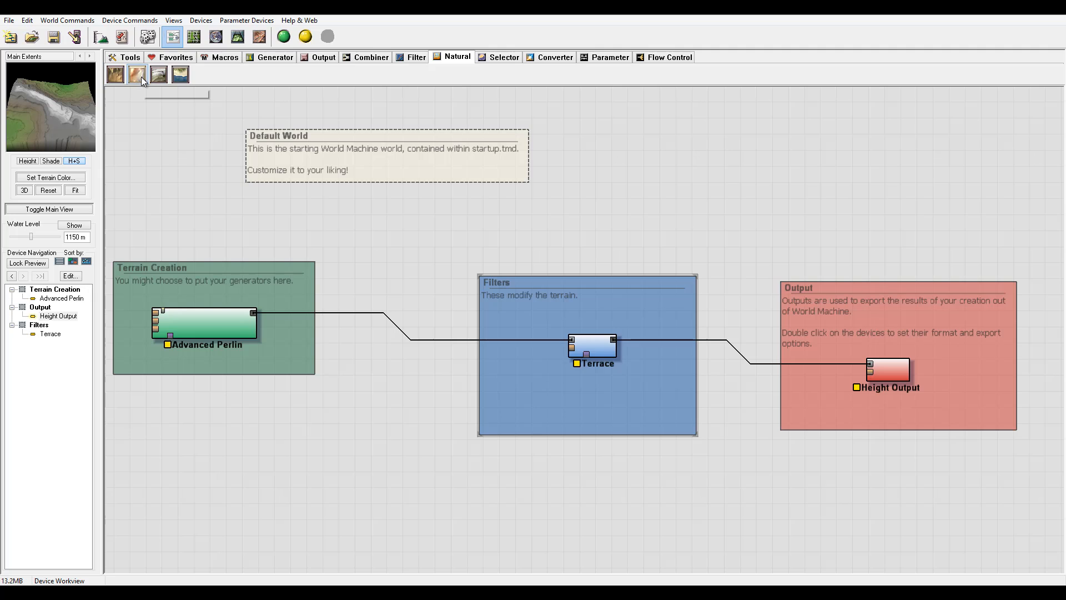
Add an Erosion device to the canvas and connect the Advanced Perlin output to its input.
{"action": "left_click", "coordinate": [117, 77]}
{"action": "left_click", "coordinate": [402, 222]}
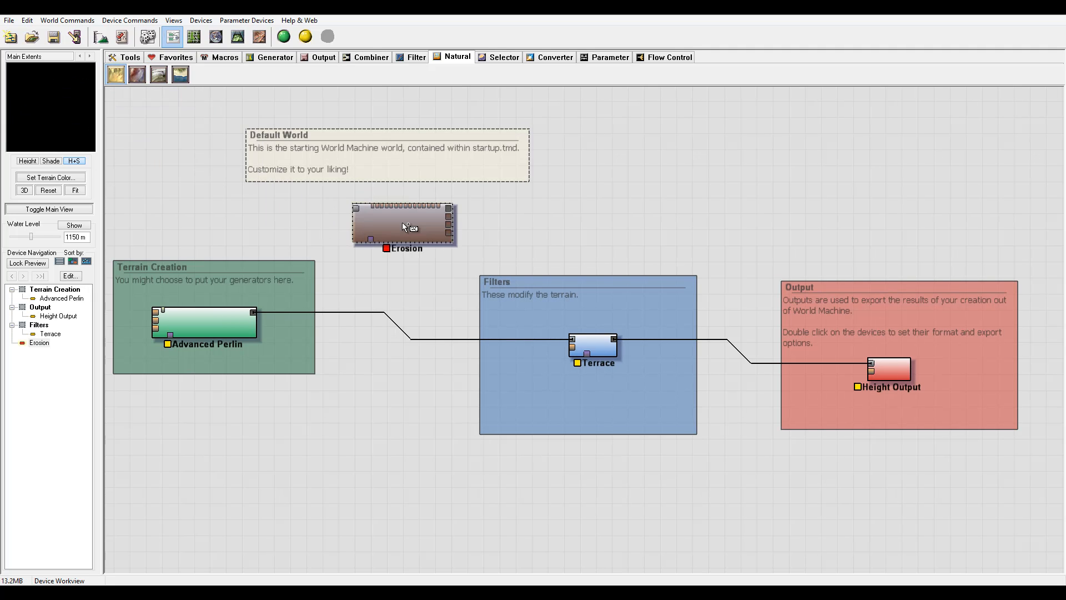
{"action": "left_click", "coordinate": [398, 205]}
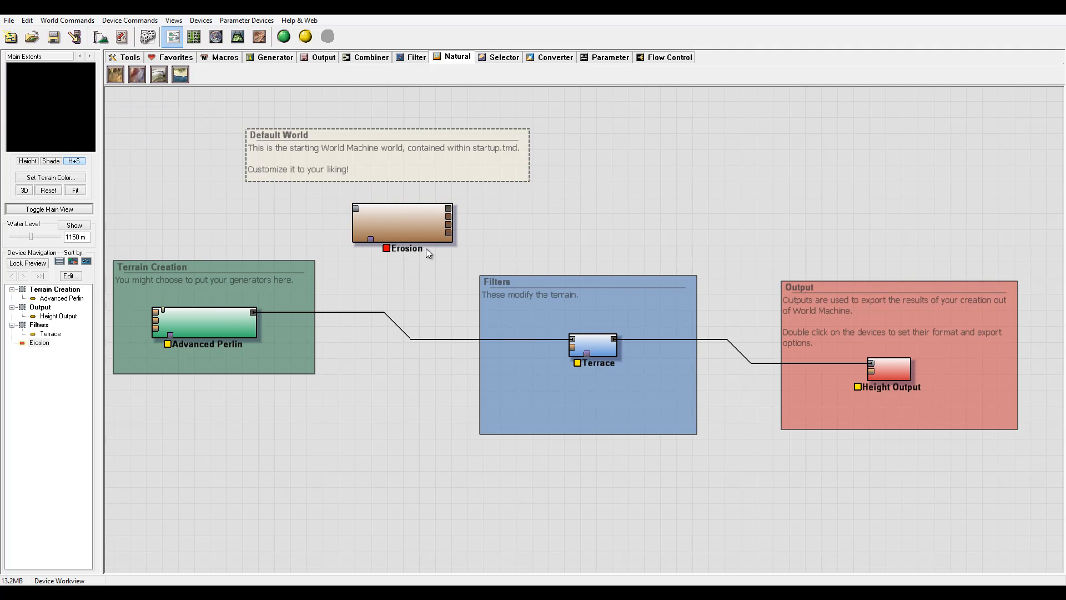
{"action": "left_click_drag", "start_coordinate": [403, 227], "coordinate": [253, 312]}
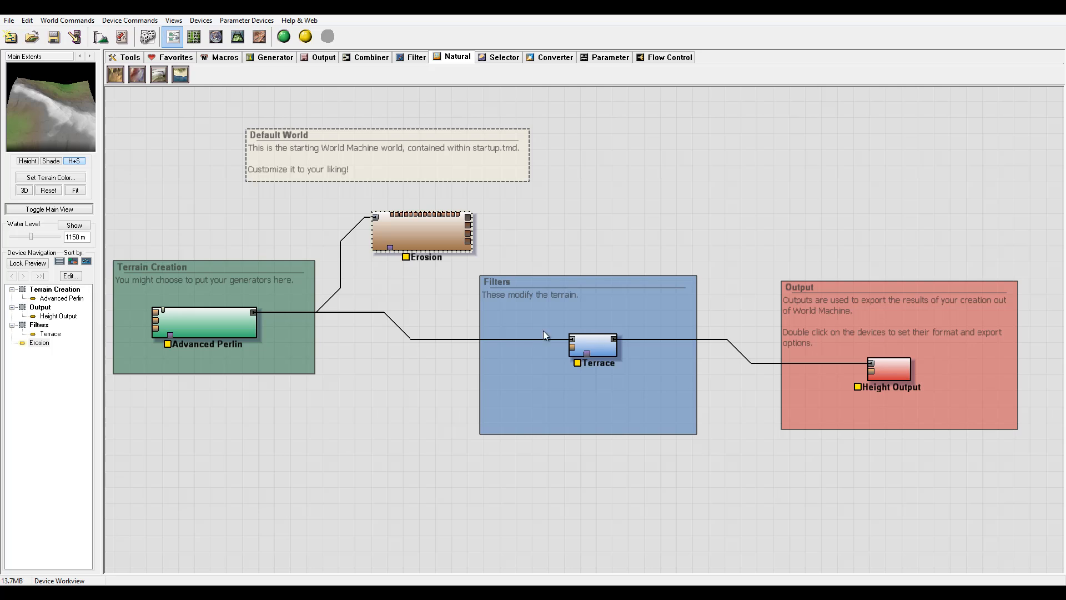
Delete the Terrace device from the Filters group.
{"action": "left_click", "coordinate": [606, 346]}
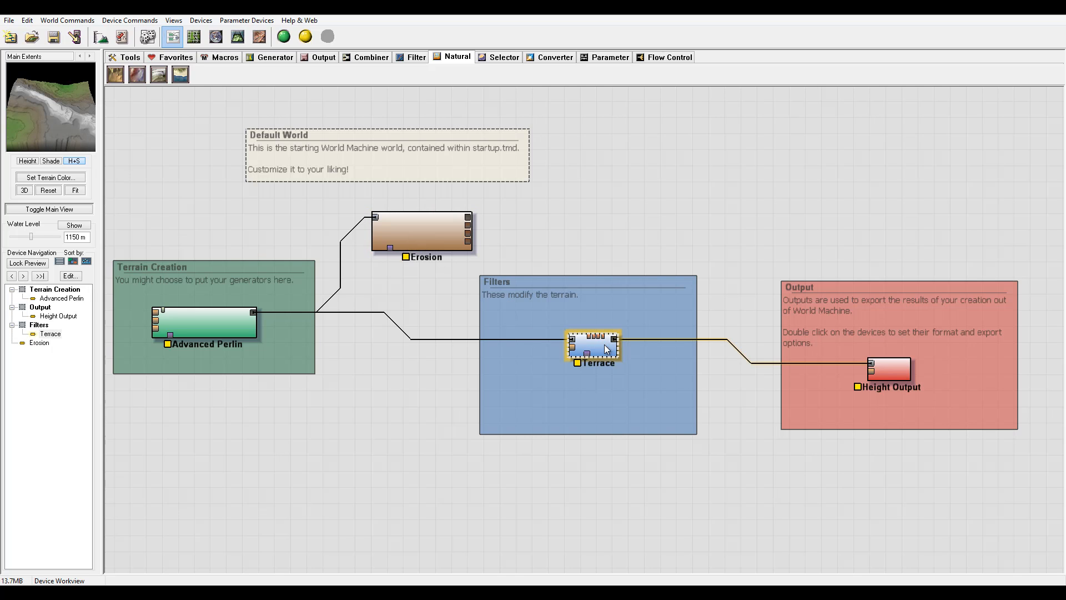
{"action": "key", "text": "Delete"}
{"action": "key", "text": "Return"}
Wire the Erosion output into Height Output and place the Erosion device inside the Filters group.
{"action": "left_click", "coordinate": [870, 372]}
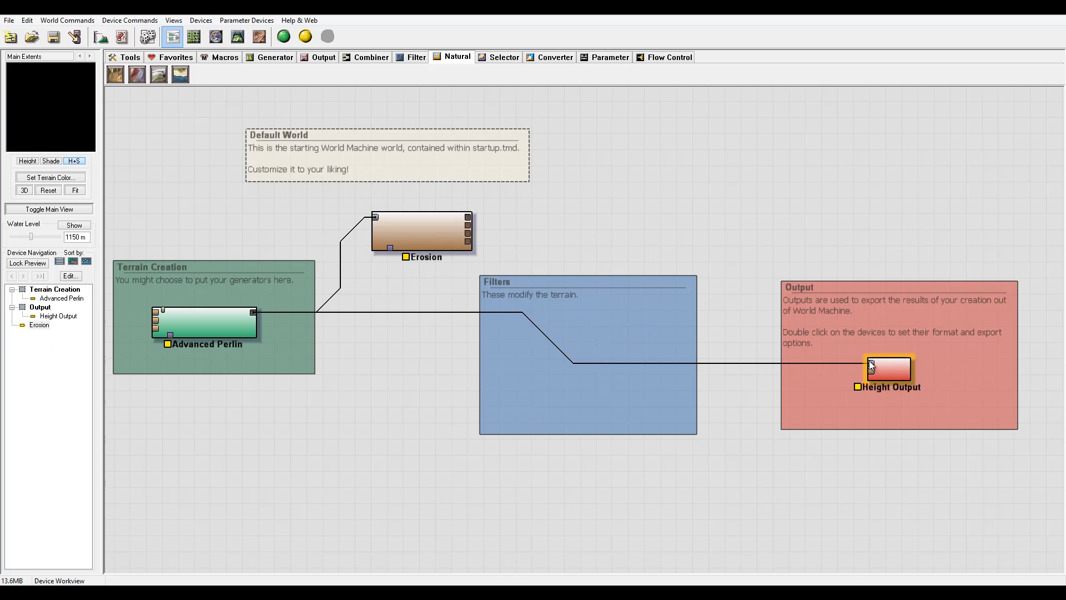
{"action": "left_click", "coordinate": [872, 368]}
{"action": "left_click_drag", "start_coordinate": [870, 363], "coordinate": [553, 324]}
{"action": "left_click_drag", "start_coordinate": [541, 284], "coordinate": [497, 257]}
{"action": "left_click", "coordinate": [514, 302]}
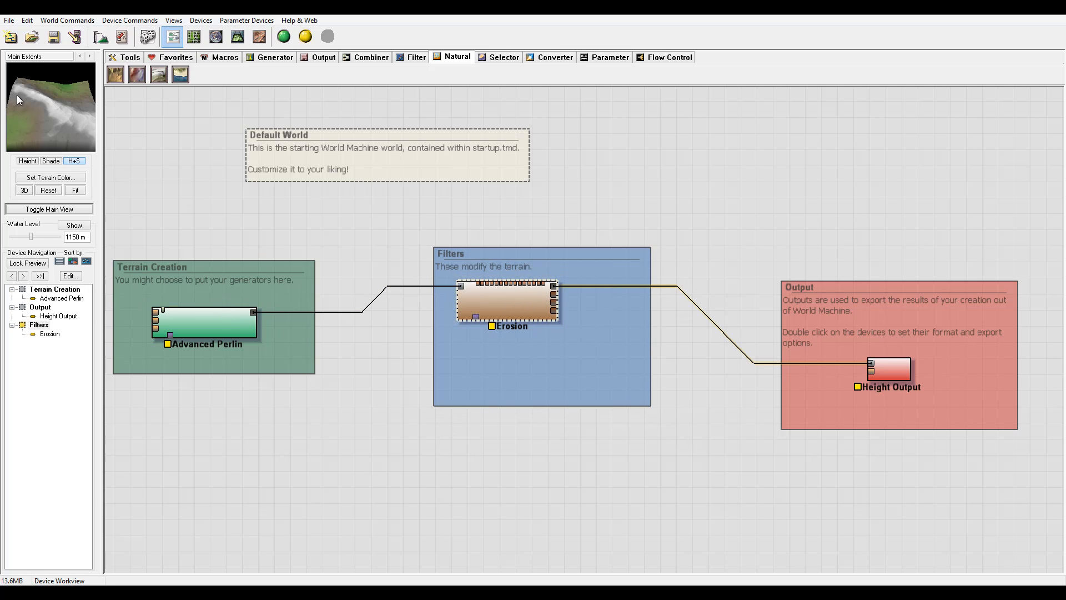
Open the Erosion device's Stochastic Fluvial Erosion Simulation settings.
{"action": "double_click", "coordinate": [515, 302]}
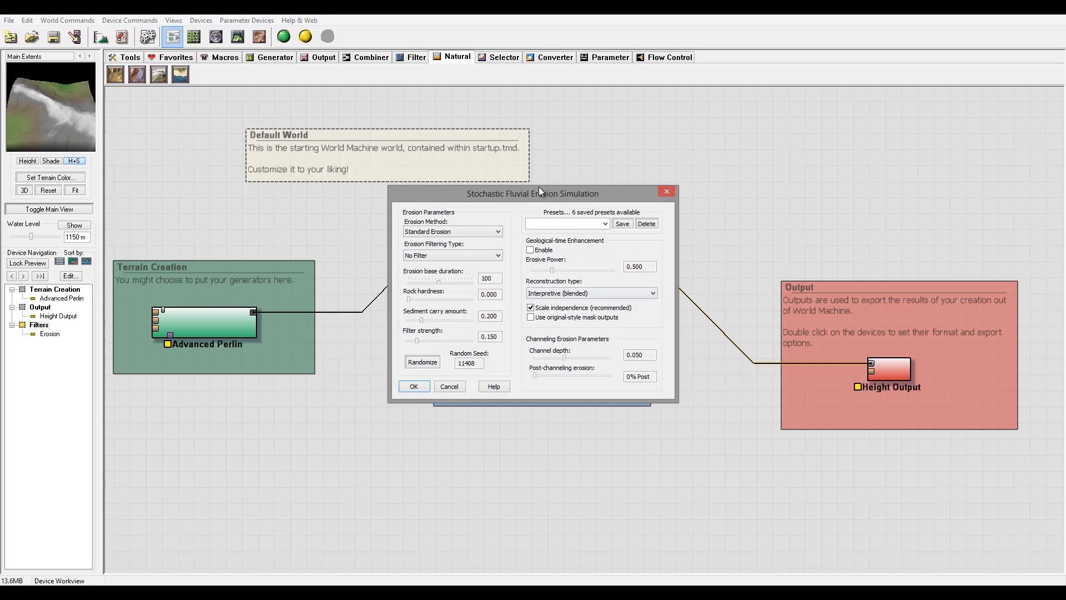
{"action": "left_click_drag", "start_coordinate": [554, 194], "coordinate": [624, 140]}
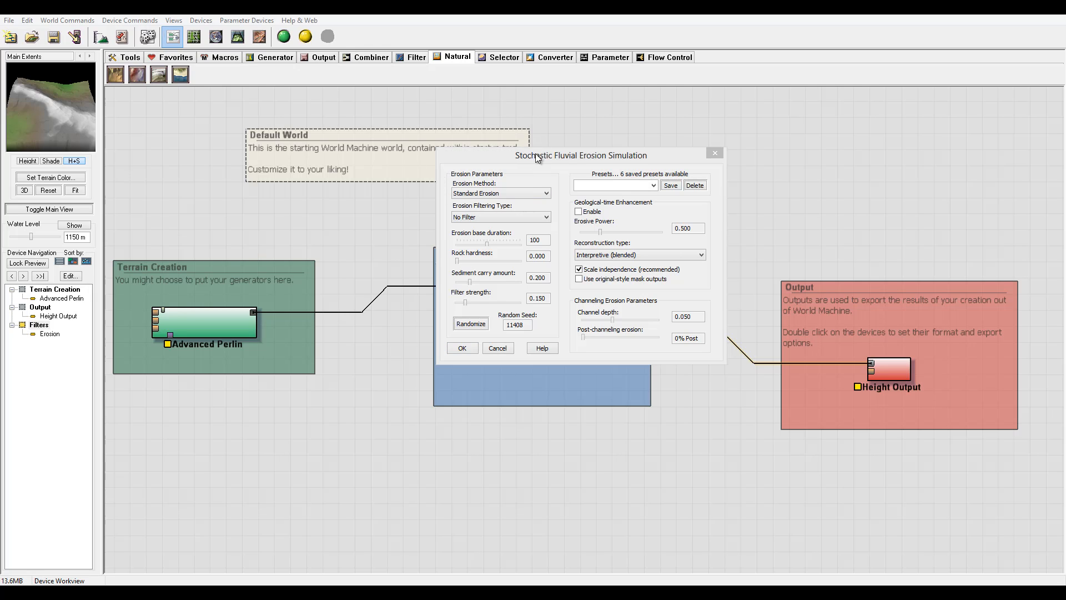
{"action": "left_click_drag", "start_coordinate": [536, 152], "coordinate": [646, 95]}
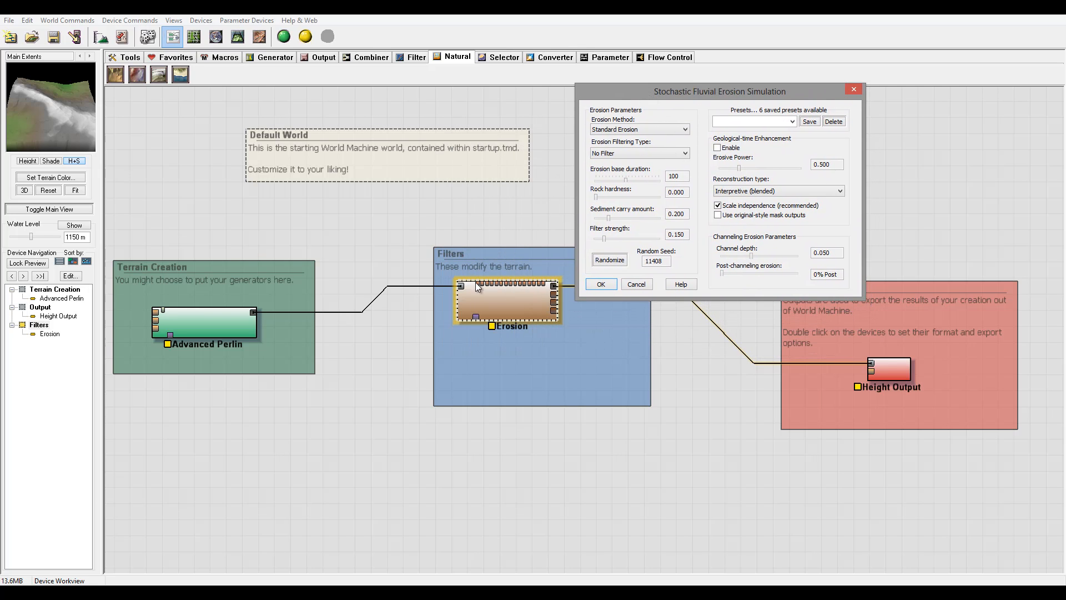
Set the erosion method to Channeled Erosion and the erosion filtering type to Inverse Filter.
{"action": "left_click", "coordinate": [651, 129]}
{"action": "left_click", "coordinate": [630, 147]}
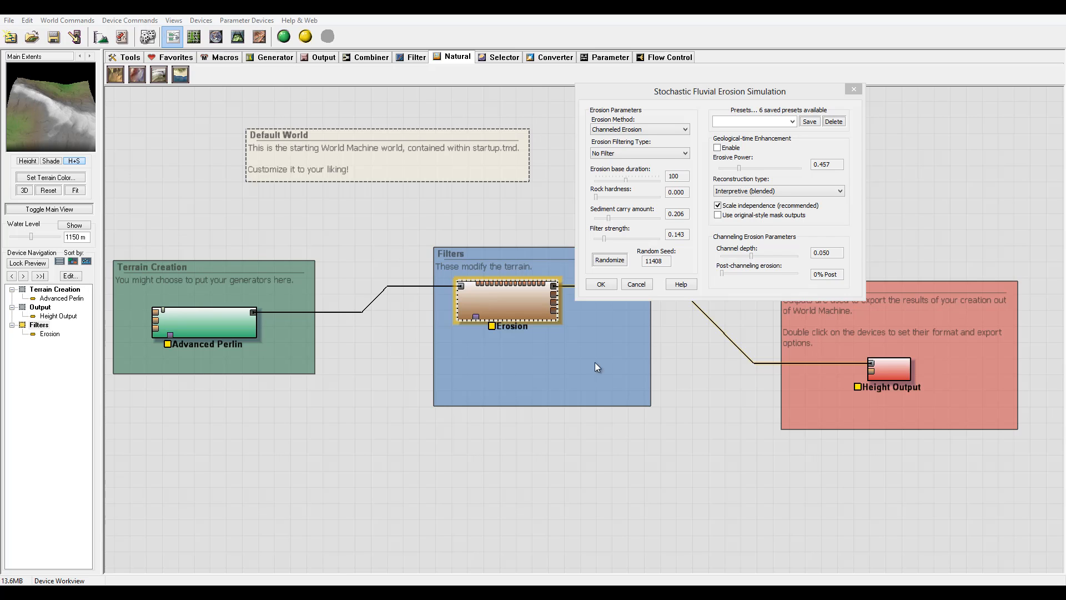
{"action": "left_click", "coordinate": [613, 156]}
{"action": "left_click", "coordinate": [644, 157]}
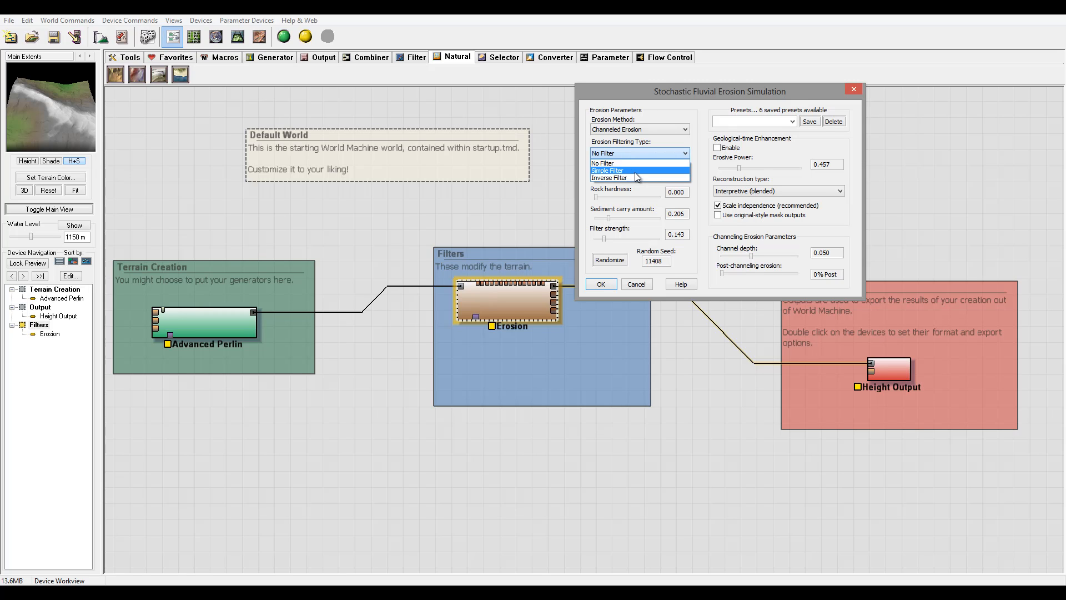
{"action": "left_click", "coordinate": [635, 172]}
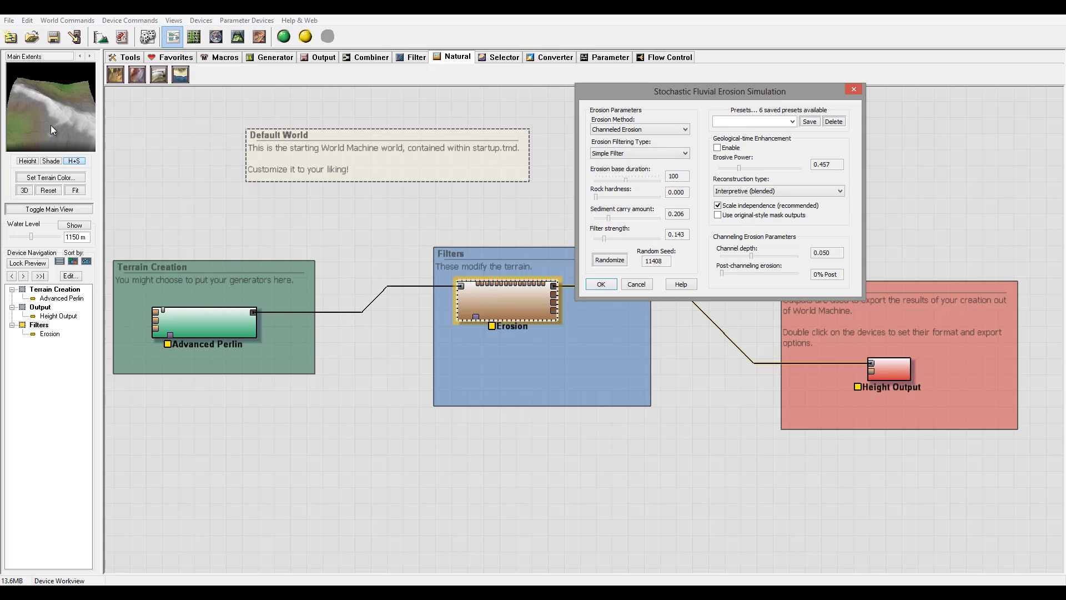
{"action": "left_click", "coordinate": [631, 155]}
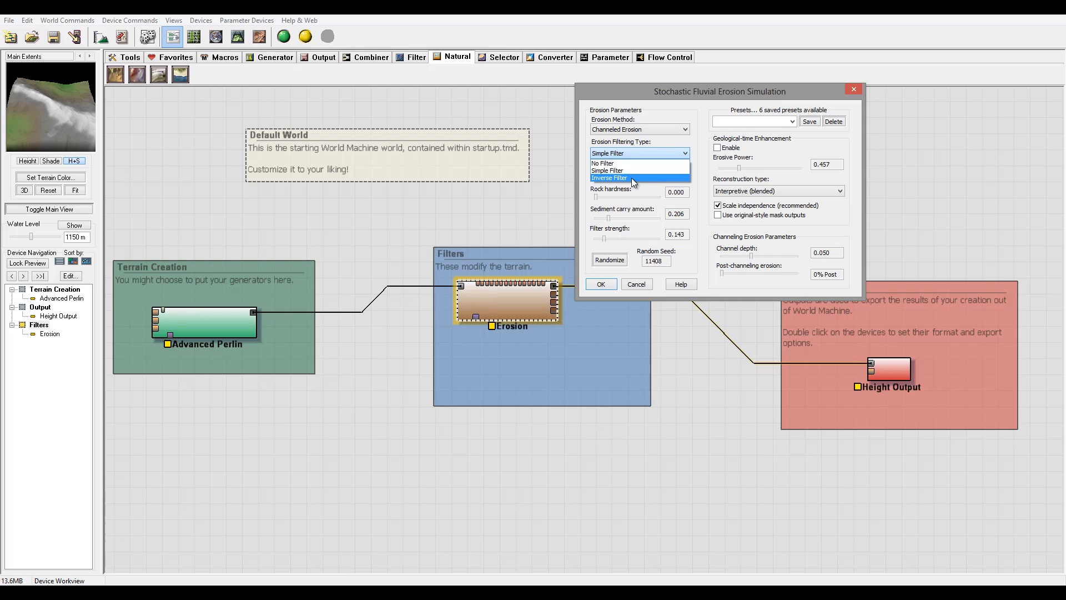
{"action": "left_click", "coordinate": [631, 178]}
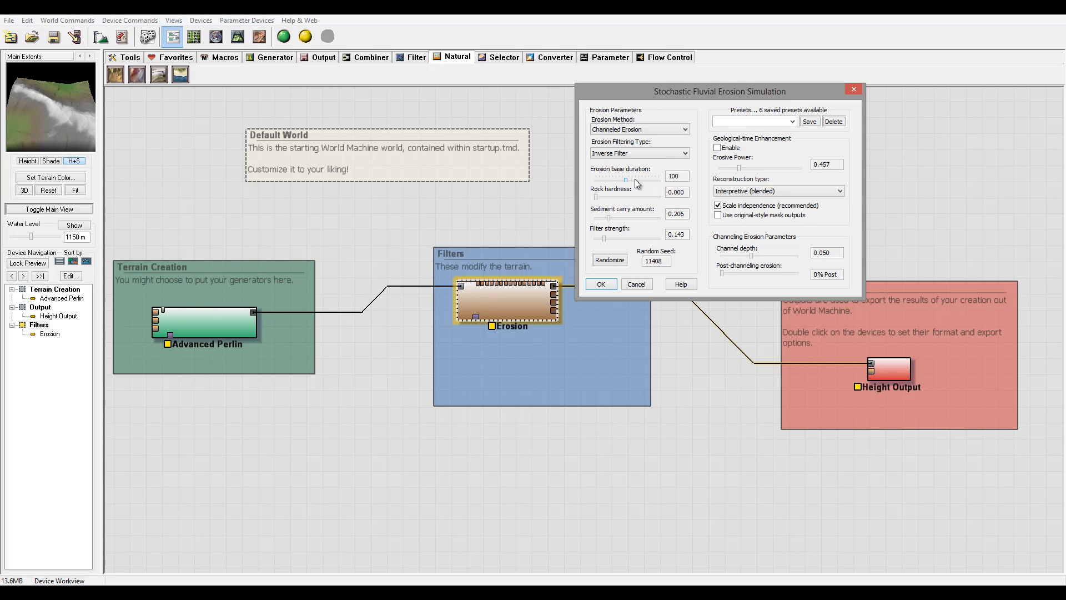
Set erosion base duration to 110, rock hardness 0.127, sediment carry amount 1.000 and filter strength 0.349.
{"action": "double_click", "coordinate": [683, 174]}
{"action": "left_click_drag", "start_coordinate": [659, 181], "coordinate": [648, 181]}
{"action": "left_click_drag", "start_coordinate": [654, 181], "coordinate": [628, 178]}
{"action": "left_click_drag", "start_coordinate": [656, 199], "coordinate": [646, 199]}
{"action": "left_click_drag", "start_coordinate": [615, 201], "coordinate": [604, 196]}
{"action": "left_click_drag", "start_coordinate": [28, 122], "coordinate": [21, 85]}
{"action": "left_click_drag", "start_coordinate": [608, 218], "coordinate": [672, 221]}
{"action": "mouse_move", "coordinate": [609, 238]}
{"action": "left_mouse_down"}
{"action": "mouse_move", "coordinate": [672, 239]}
{"action": "mouse_move", "coordinate": [587, 234]}
{"action": "mouse_move", "coordinate": [618, 240]}
{"action": "left_mouse_up"}
Randomize the erosion's random seed twice and select the seed value.
{"action": "left_click", "coordinate": [609, 260]}
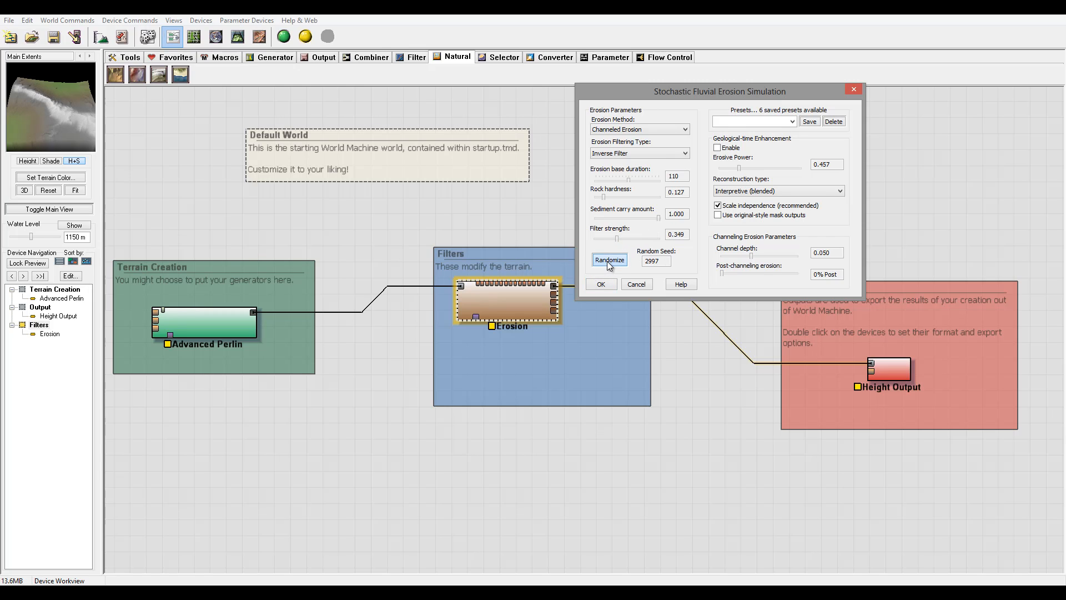
{"action": "left_click", "coordinate": [609, 260]}
{"action": "double_click", "coordinate": [667, 260]}
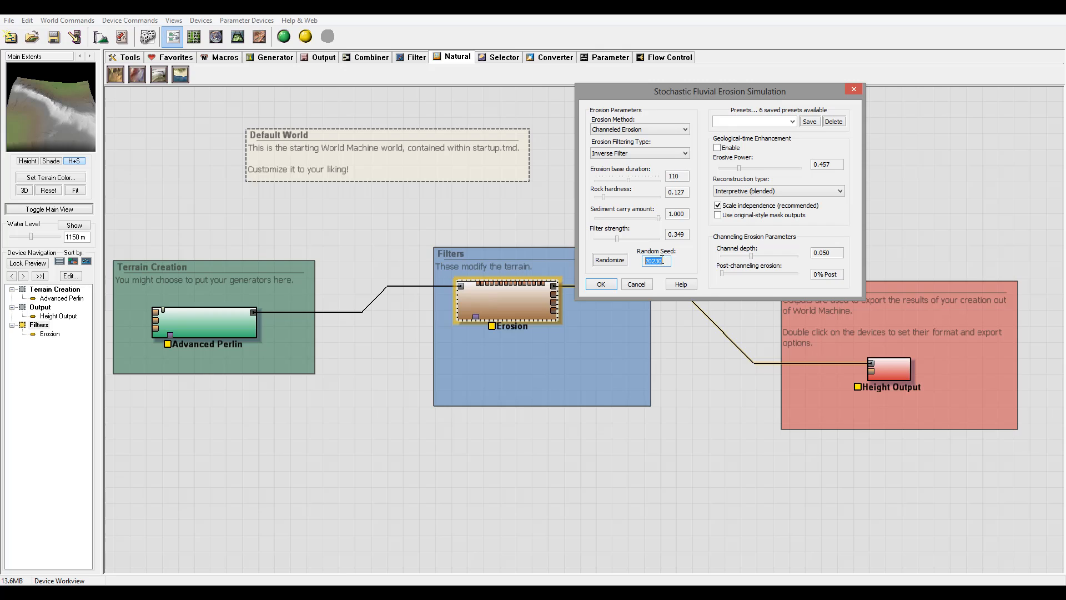
{"action": "left_click_drag", "start_coordinate": [664, 259], "coordinate": [685, 259]}
Try the Cool Erosion #2 and Full Strength presets, then apply the Classic WM + Power preset.
{"action": "left_click", "coordinate": [792, 122]}
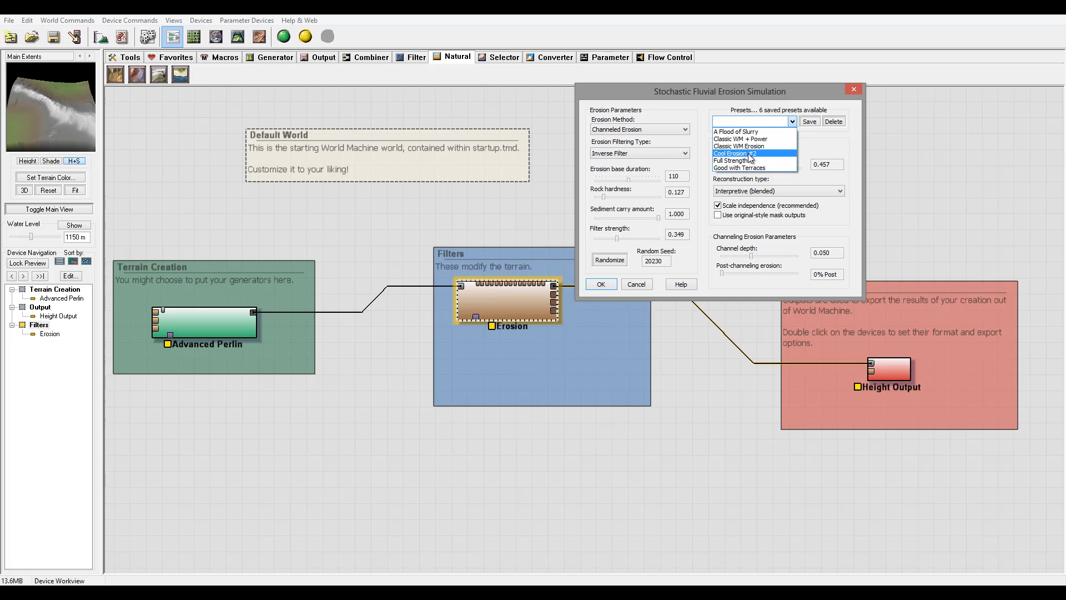
{"action": "left_click", "coordinate": [739, 153]}
{"action": "left_click", "coordinate": [792, 121]}
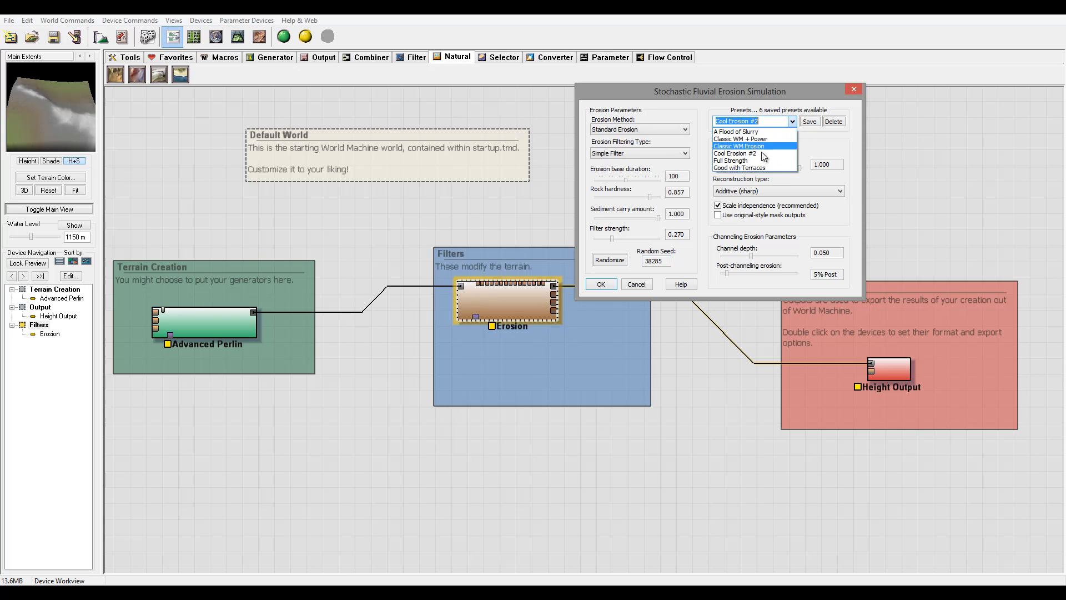
{"action": "left_click", "coordinate": [757, 161]}
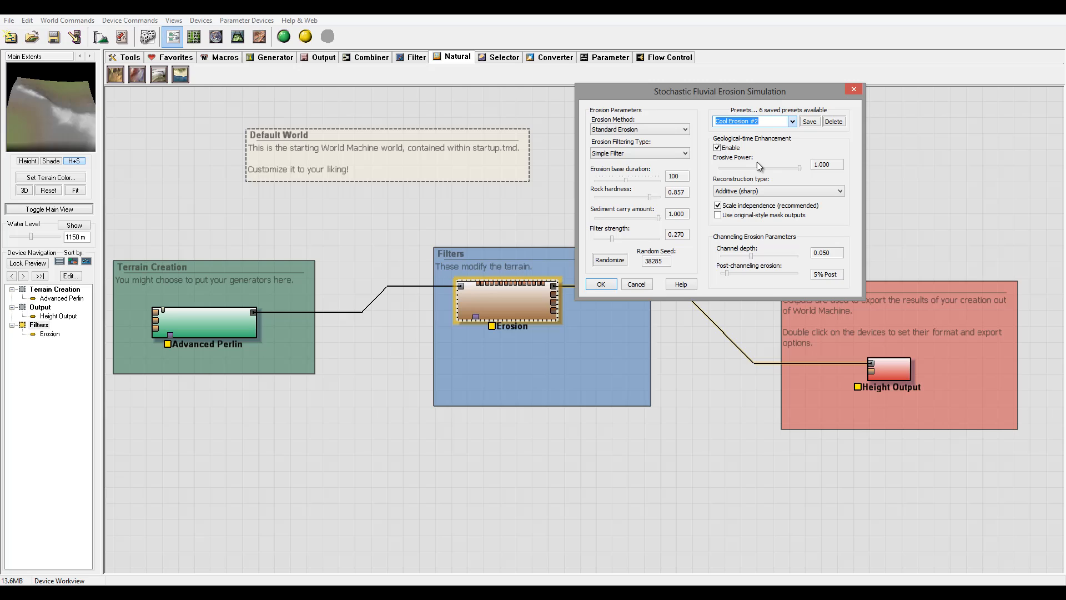
{"action": "left_click", "coordinate": [793, 121]}
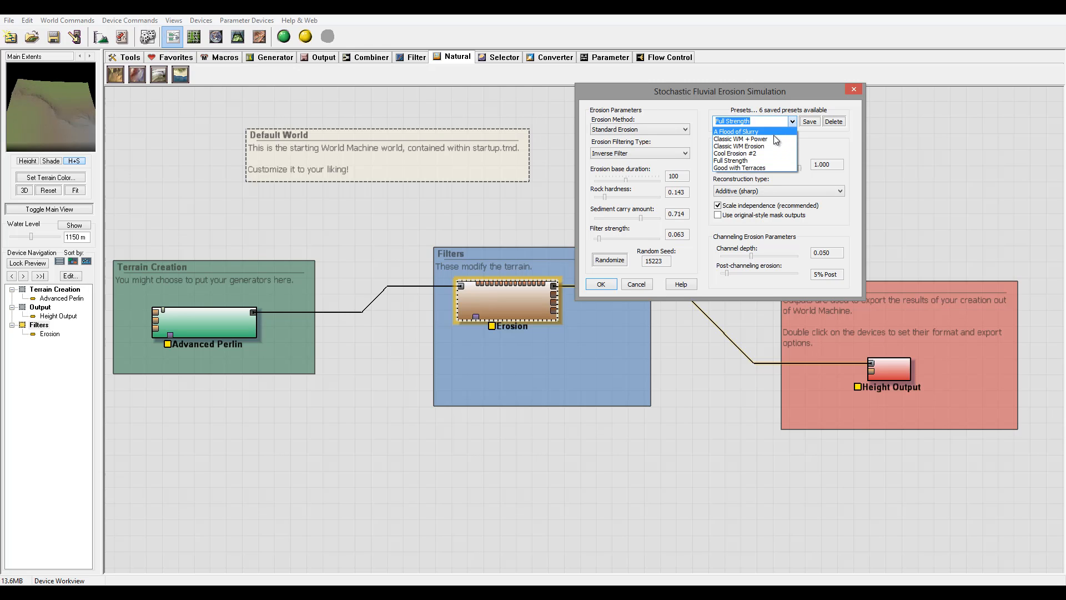
{"action": "left_click", "coordinate": [773, 135]}
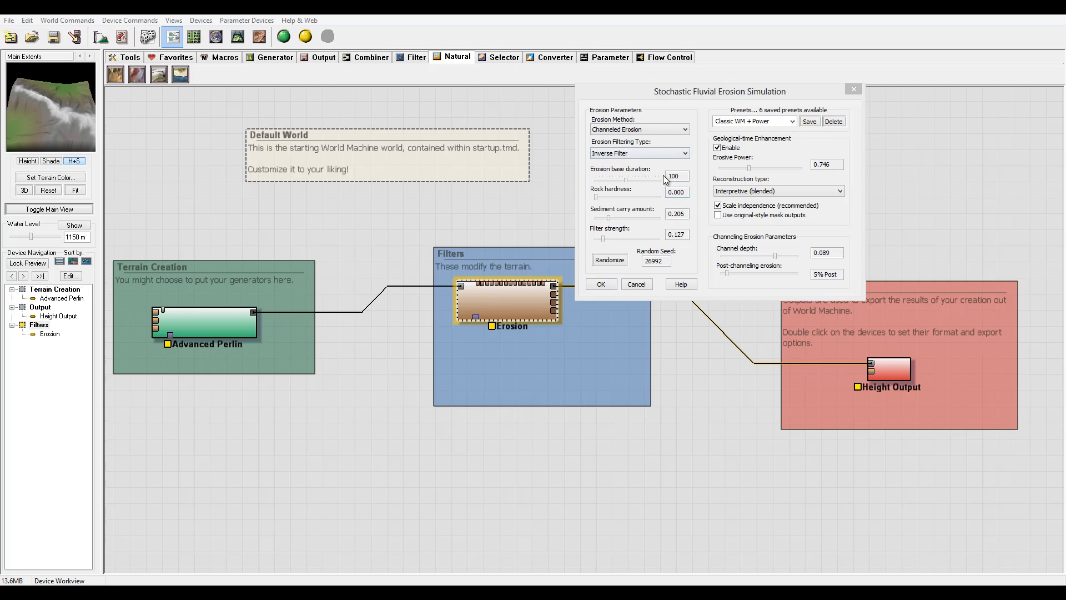
Set erosion base duration to 200 and erosive power to 0.907.
{"action": "left_click_drag", "start_coordinate": [626, 182], "coordinate": [751, 157]}
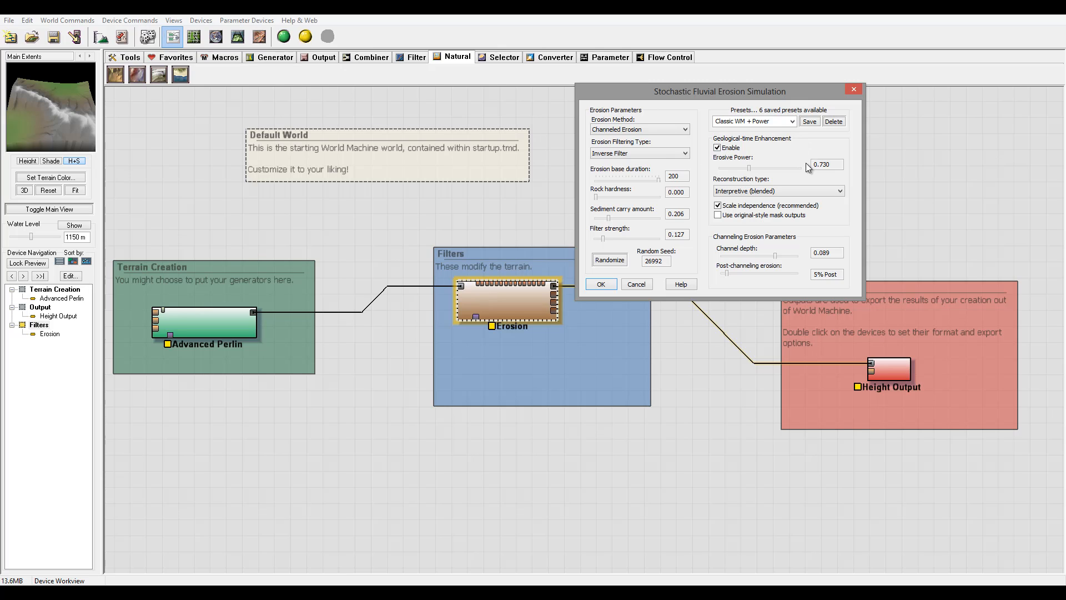
{"action": "left_click", "coordinate": [721, 168]}
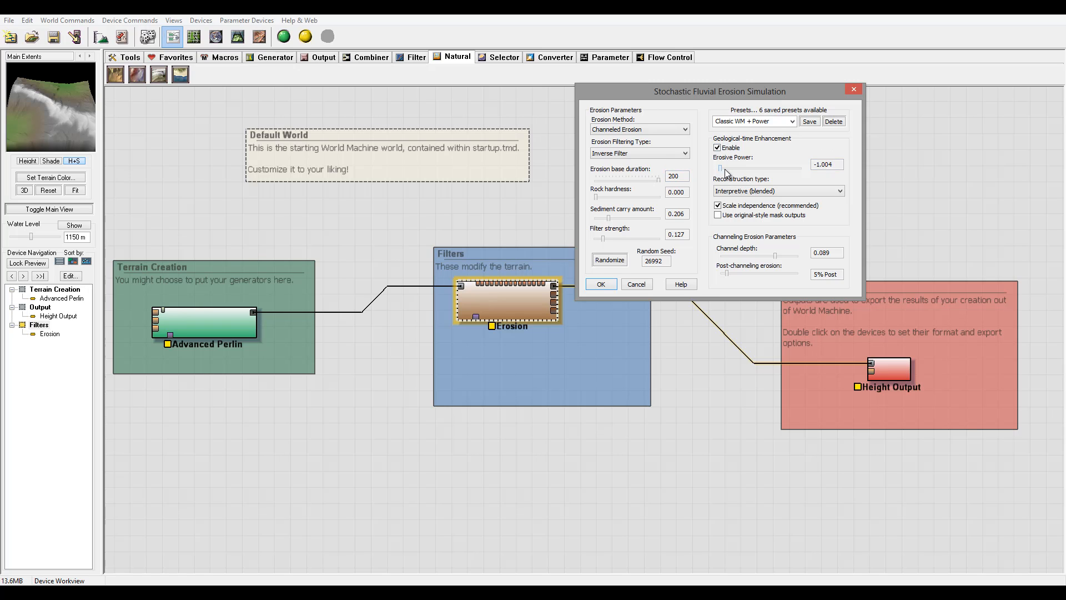
{"action": "left_click_drag", "start_coordinate": [725, 169], "coordinate": [763, 172]}
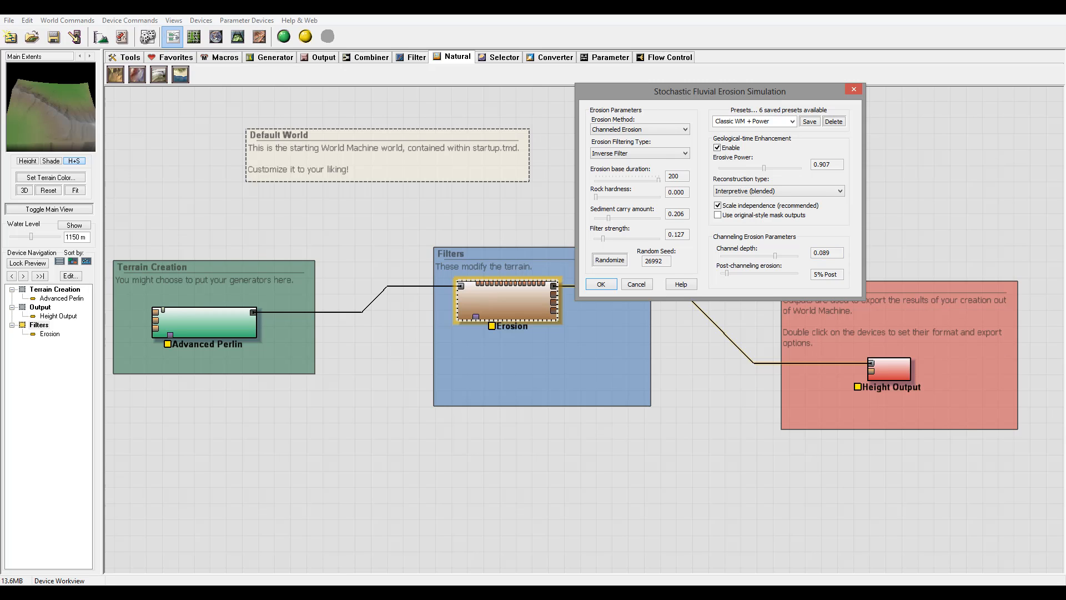
Switch the reconstruction type between Additive (sharp) and Interpretive (blended), leaving it on Interpretive (blended).
{"action": "left_click", "coordinate": [799, 191]}
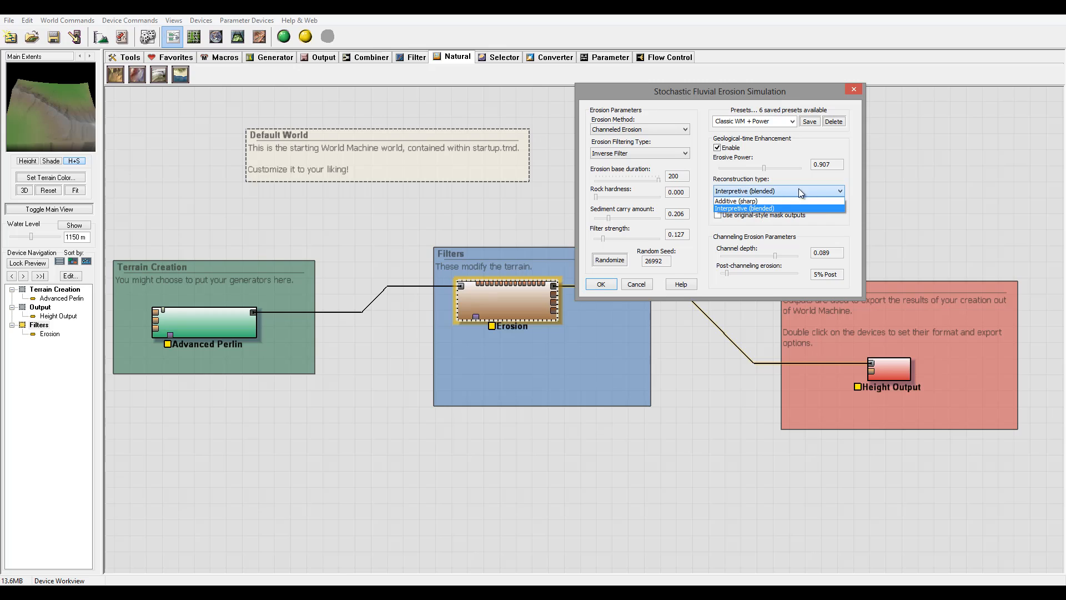
{"action": "left_click", "coordinate": [839, 178]}
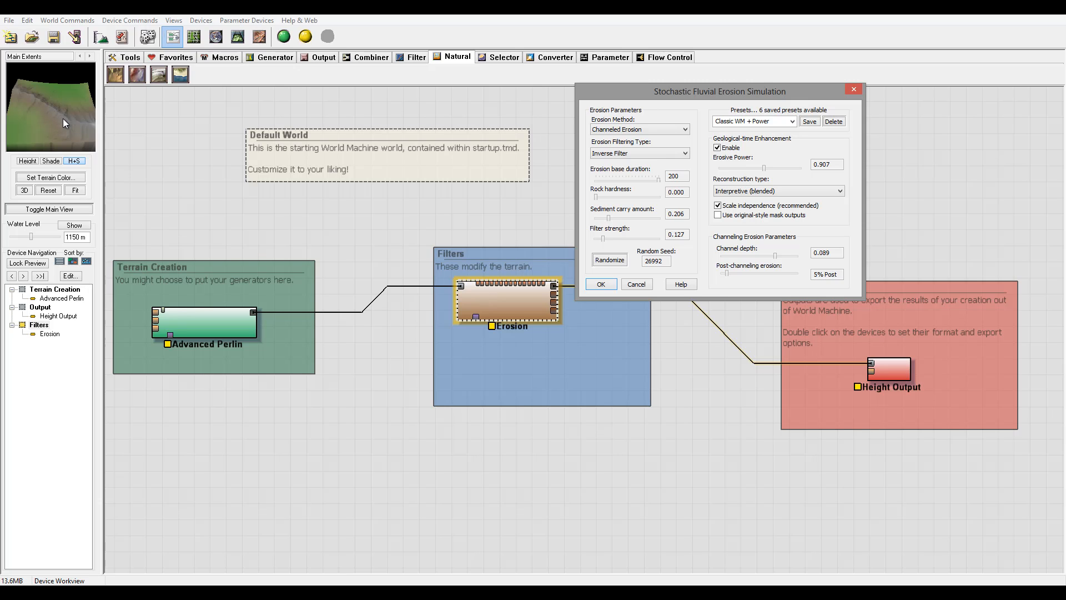
{"action": "left_click", "coordinate": [777, 191]}
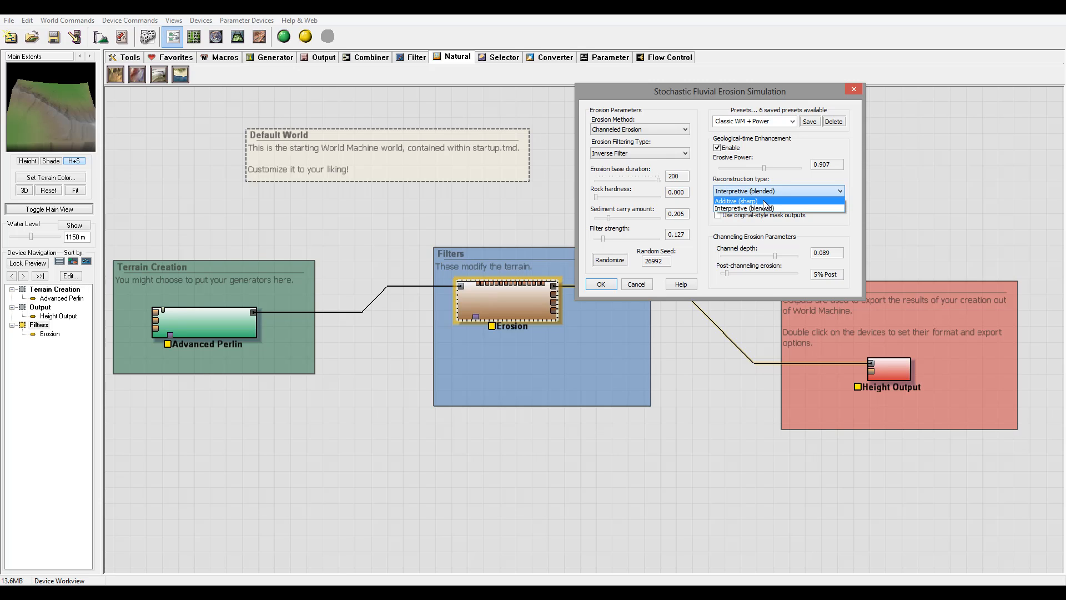
{"action": "left_click", "coordinate": [763, 201]}
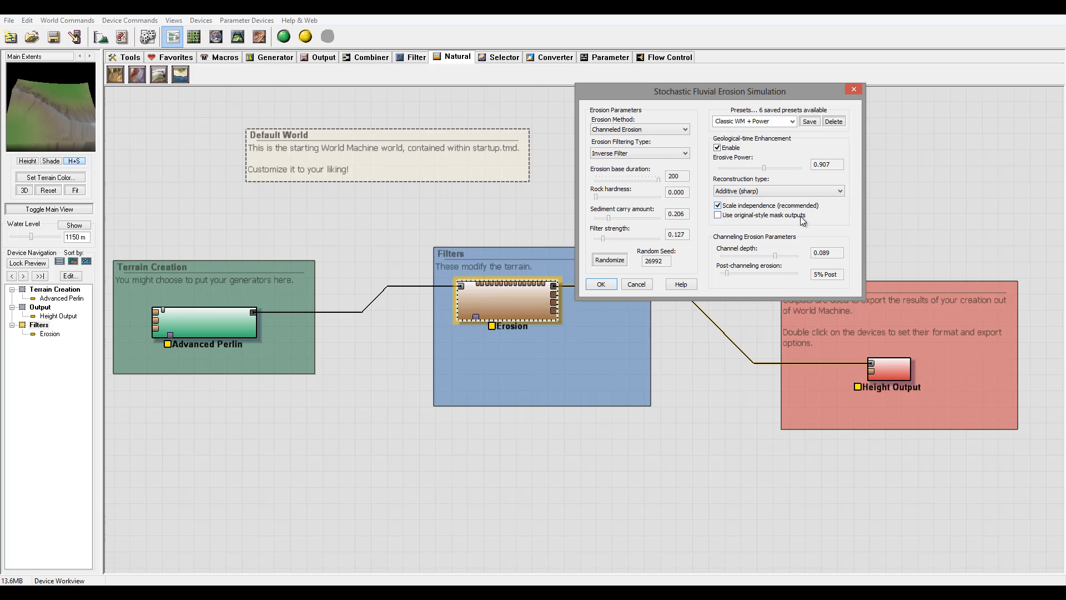
{"action": "left_click", "coordinate": [776, 193]}
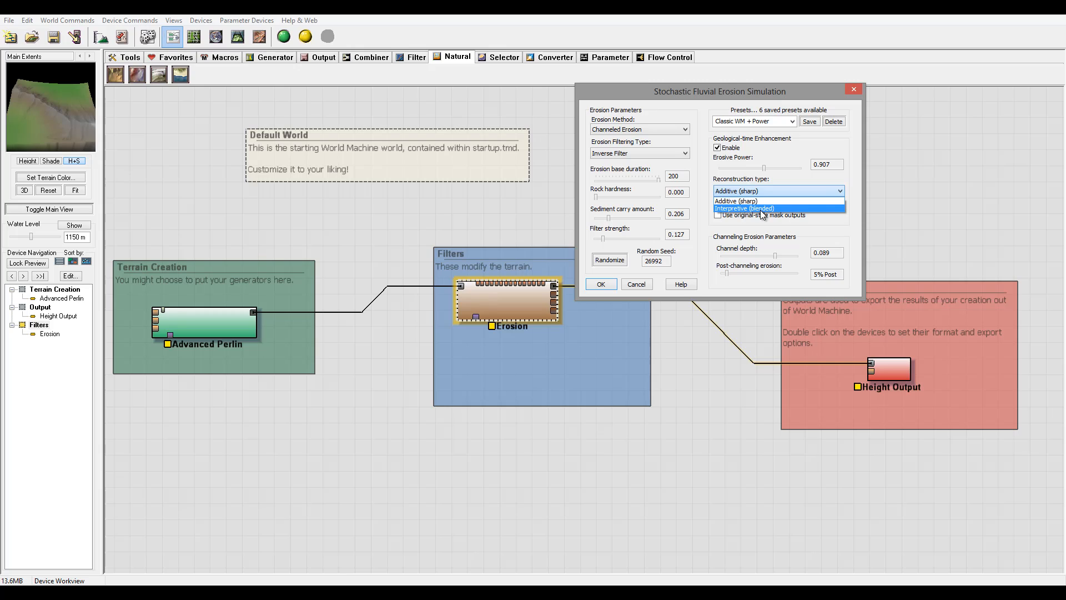
{"action": "left_click", "coordinate": [762, 209]}
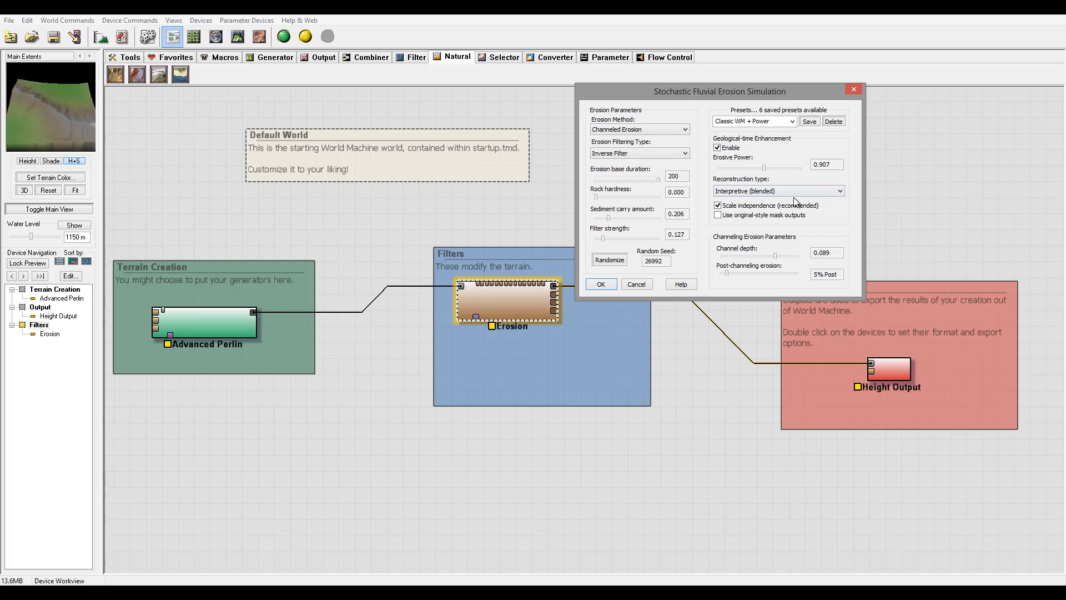
{"action": "left_click", "coordinate": [742, 192]}
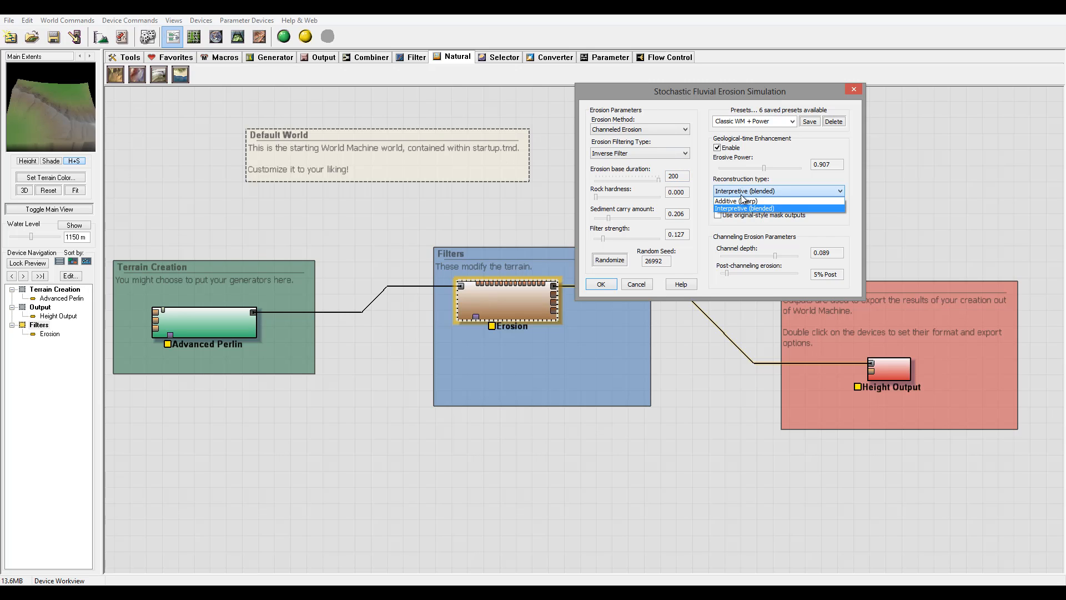
{"action": "left_click", "coordinate": [740, 201]}
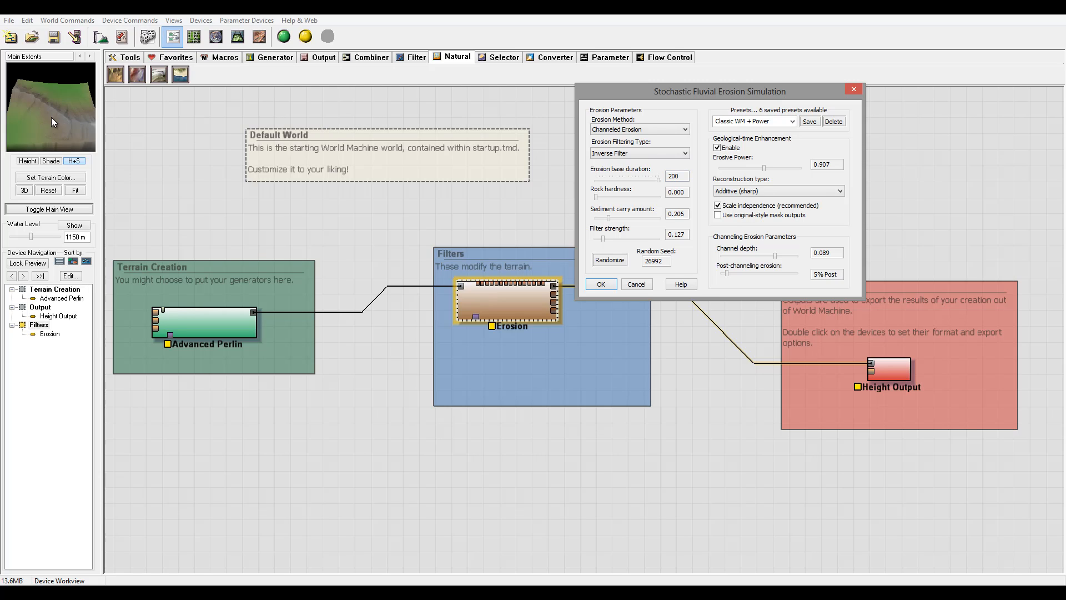
{"action": "left_click", "coordinate": [798, 188]}
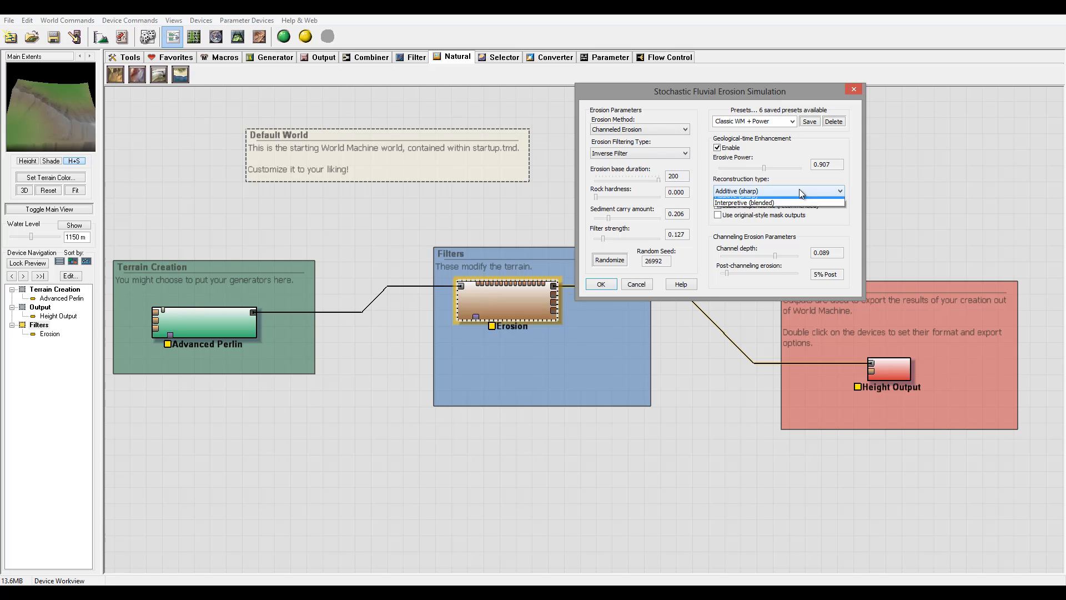
{"action": "left_click", "coordinate": [789, 209]}
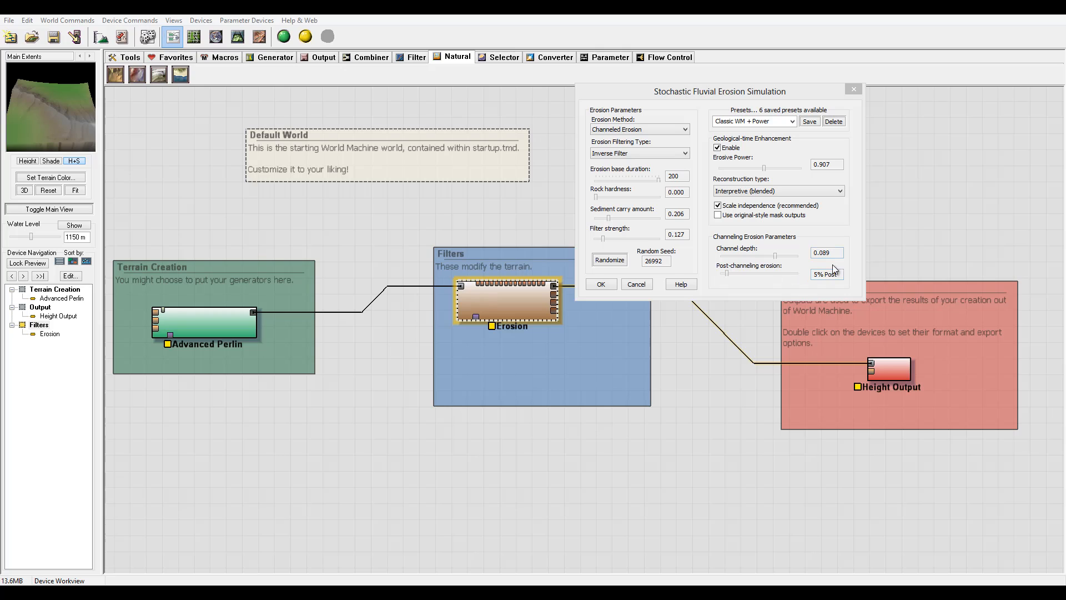
Set channel depth to 0.119 and post-channeling erosion to 34% Post.
{"action": "left_click", "coordinate": [776, 256]}
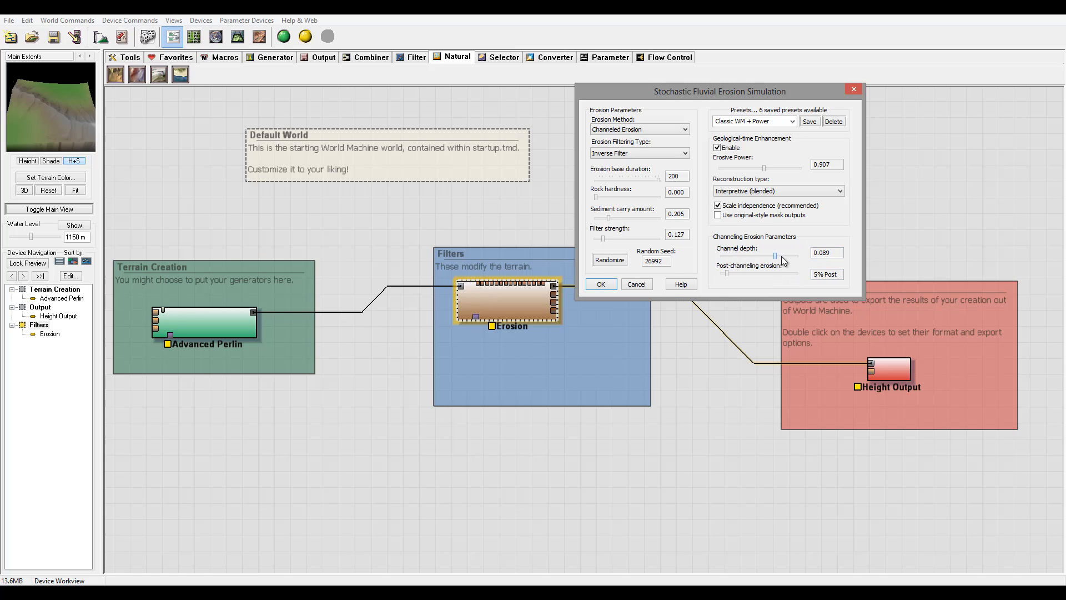
{"action": "mouse_move", "coordinate": [775, 255]}
{"action": "left_mouse_down"}
{"action": "mouse_move", "coordinate": [704, 256]}
{"action": "mouse_move", "coordinate": [792, 255]}
{"action": "left_mouse_up"}
{"action": "left_click_drag", "start_coordinate": [723, 273], "coordinate": [762, 274]}
{"action": "left_click", "coordinate": [829, 275]}
{"action": "left_click_drag", "start_coordinate": [735, 83], "coordinate": [733, 99]}
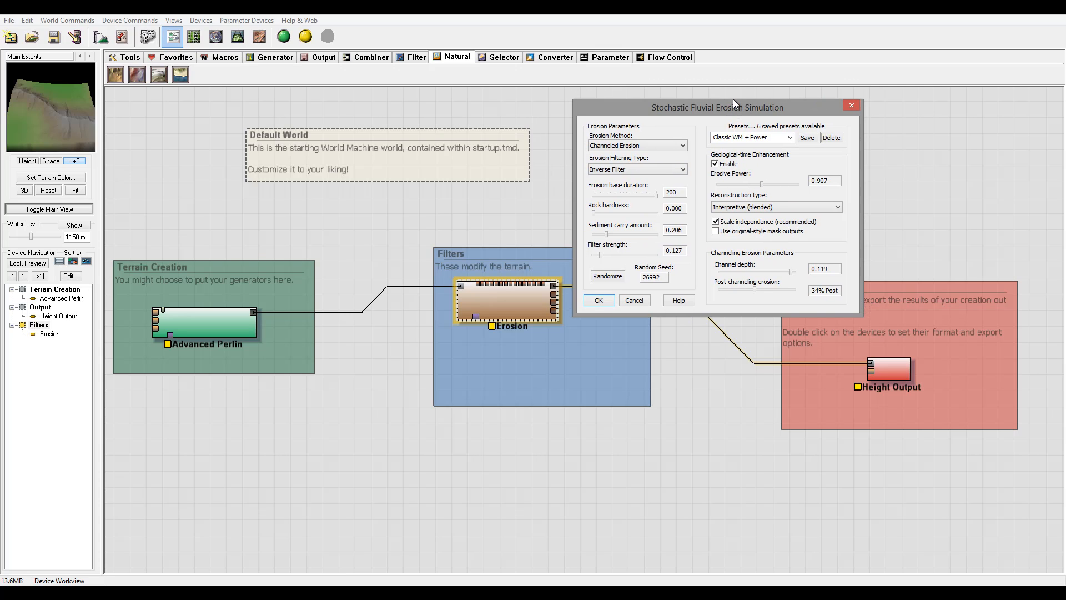